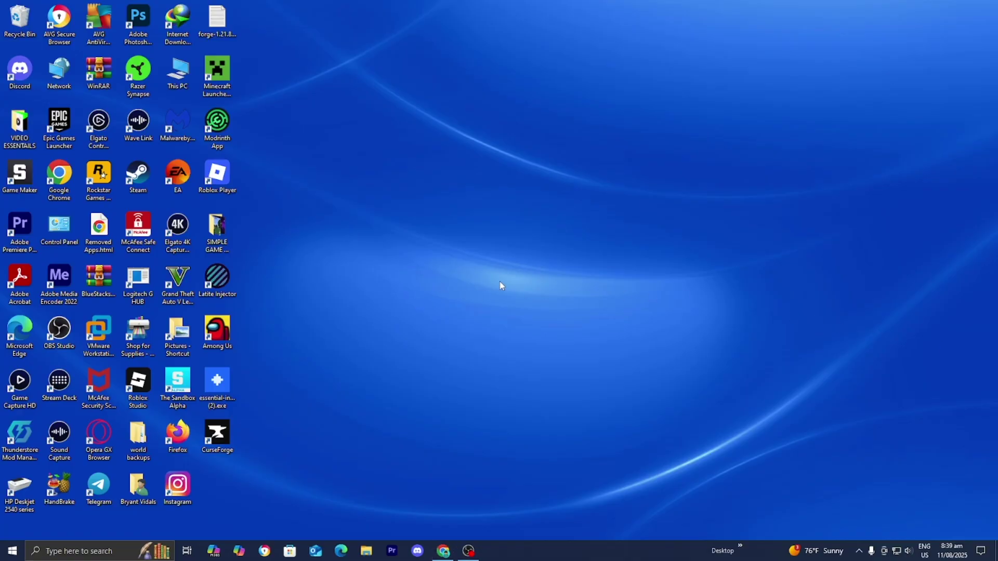
- Search Windows for 'network connections' and open View network connections
click(56, 551)
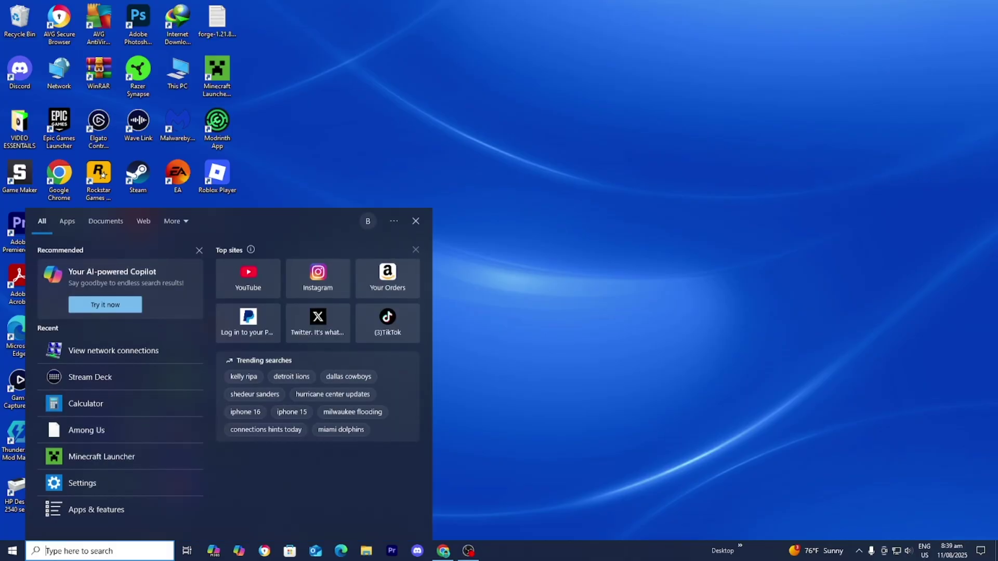
text(networkkk)
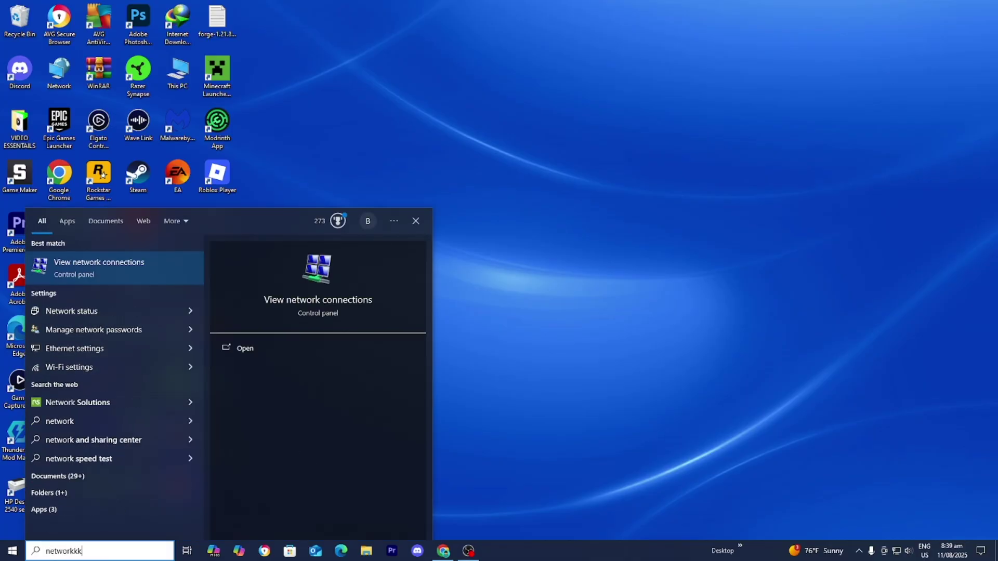
text(d)
key(BackSpace)
text(connecte)
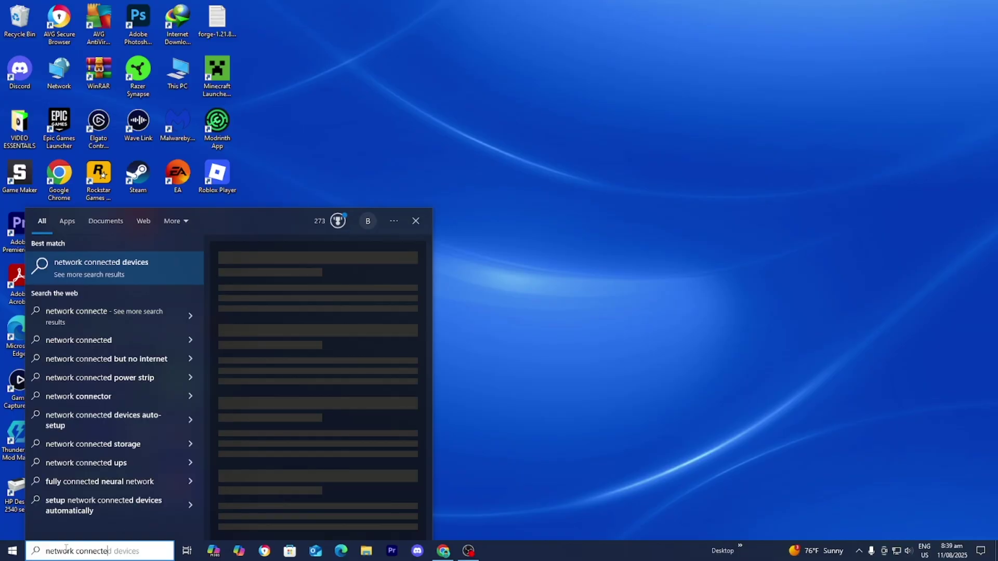
key(BackSpace)
text(i)
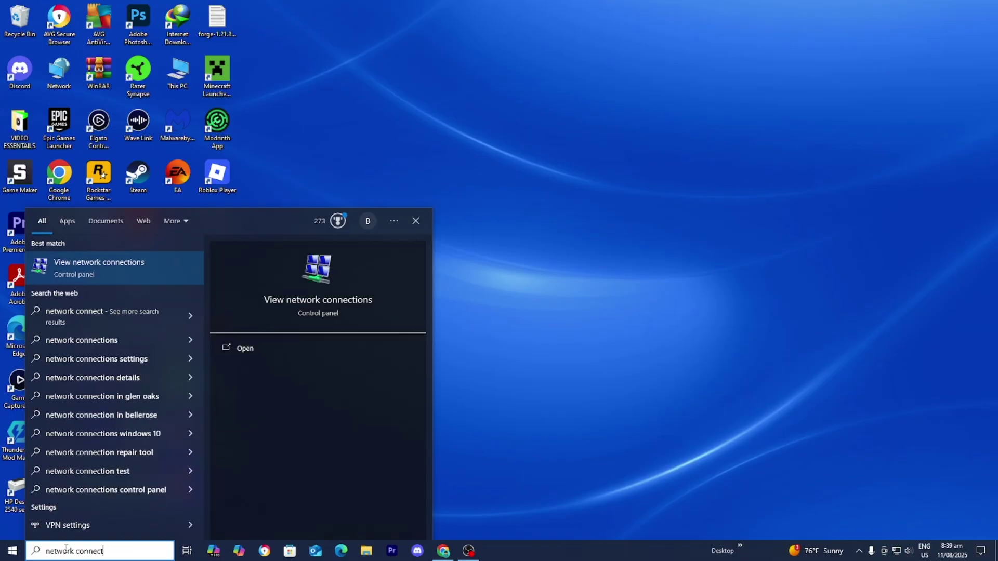
click(236, 348)
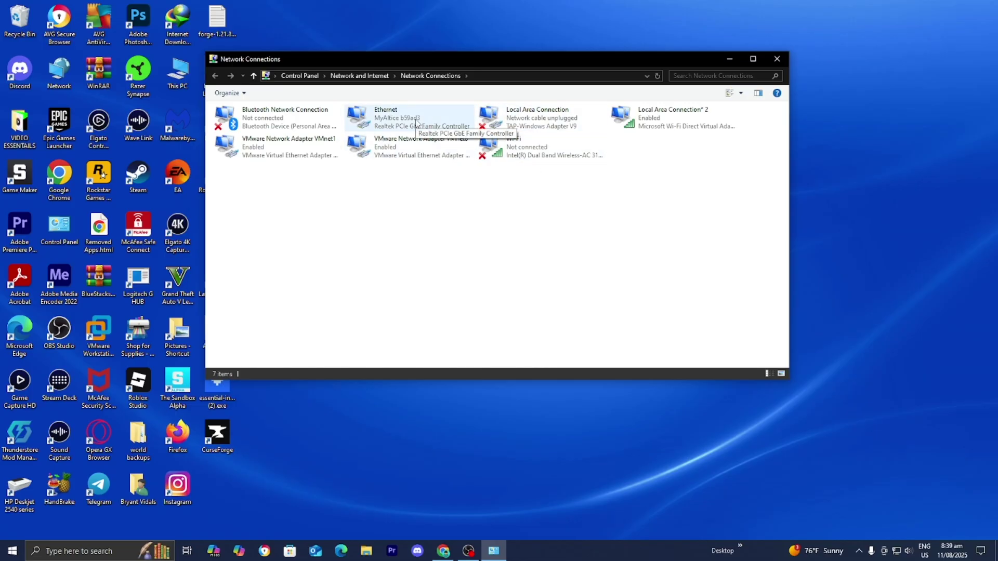
- Open the Ethernet adapter's Properties and select Internet Protocol Version 4 (TCP/IPv4)
click(401, 126)
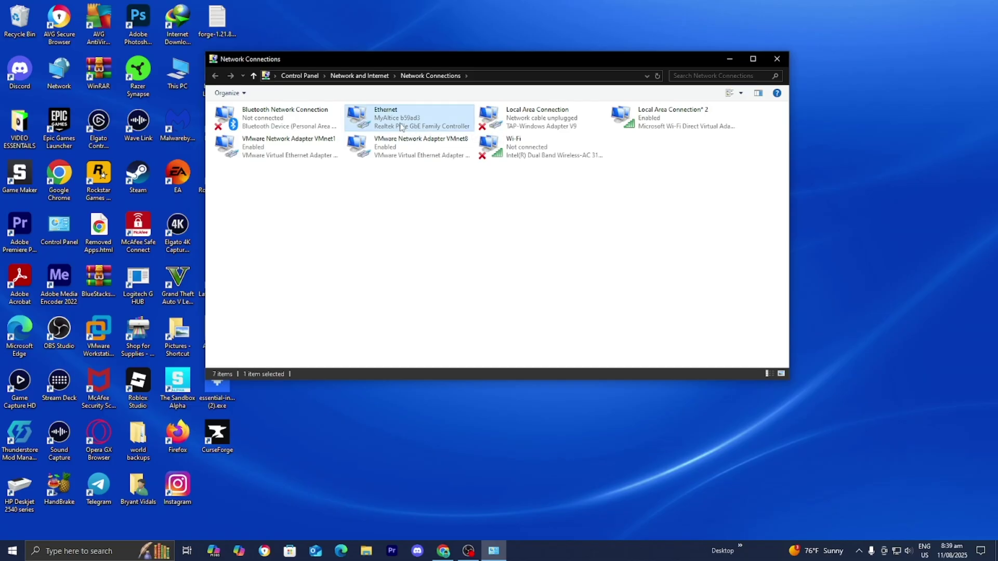
right_click(402, 127)
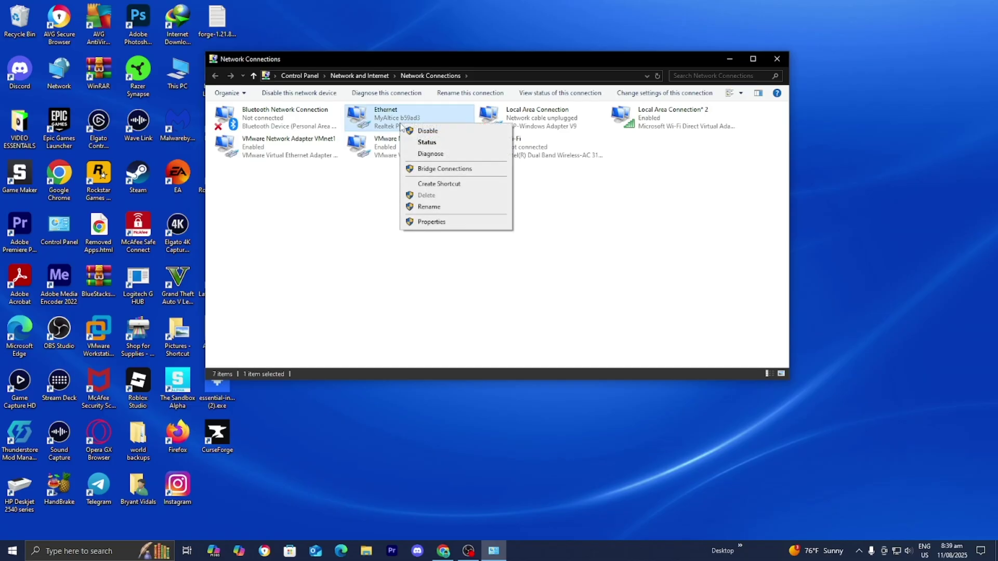
click(445, 222)
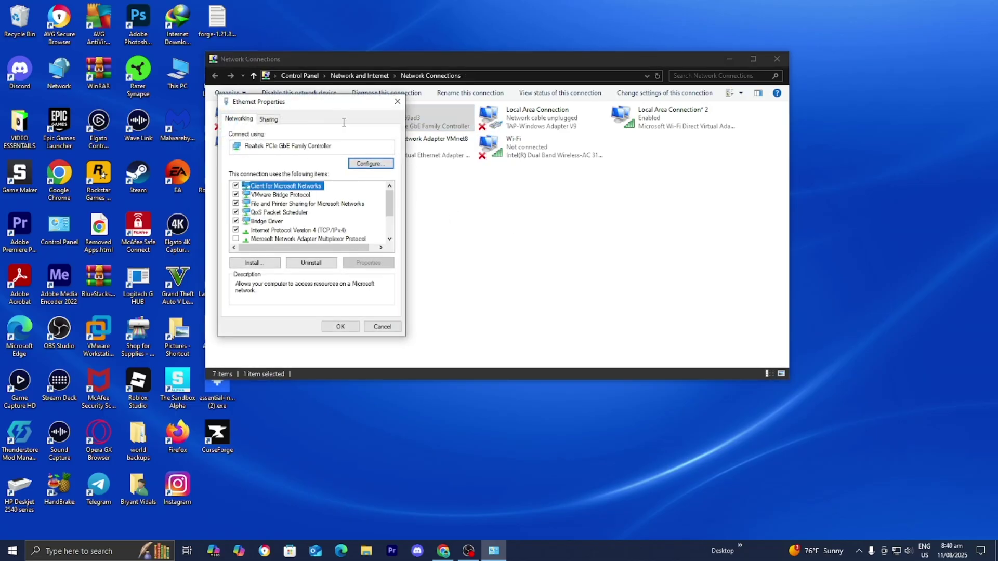
drag(331, 107, 528, 121)
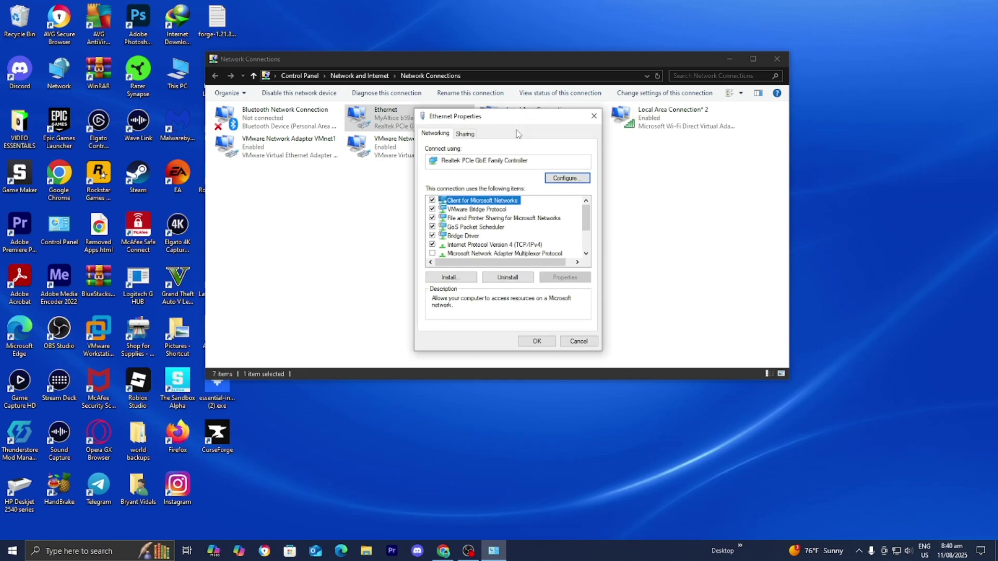
click(500, 245)
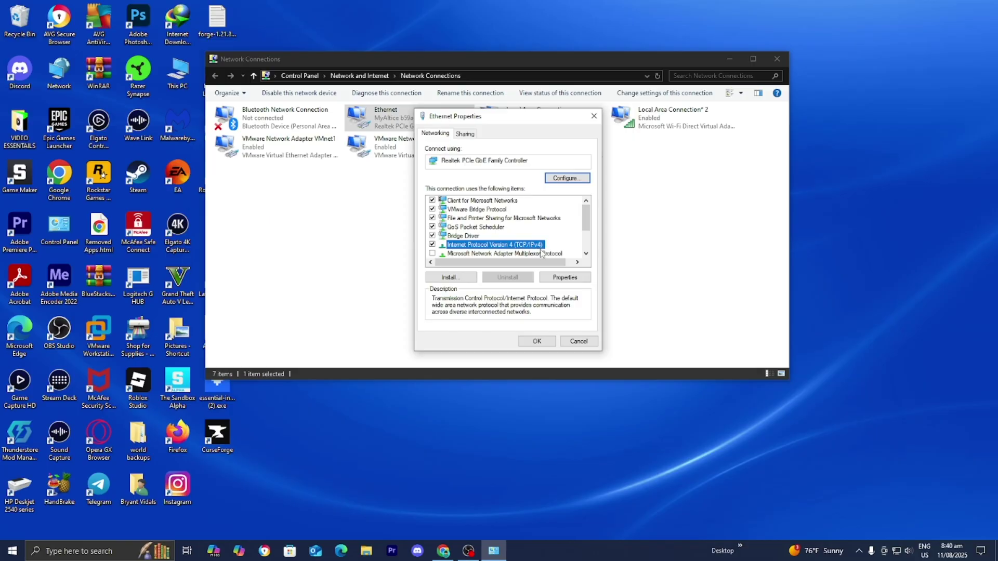
- In the Ethernet IPv4 properties, enter Cloudflare preferred and alternate DNS servers (1.0.0.x alternate) and save
click(565, 277)
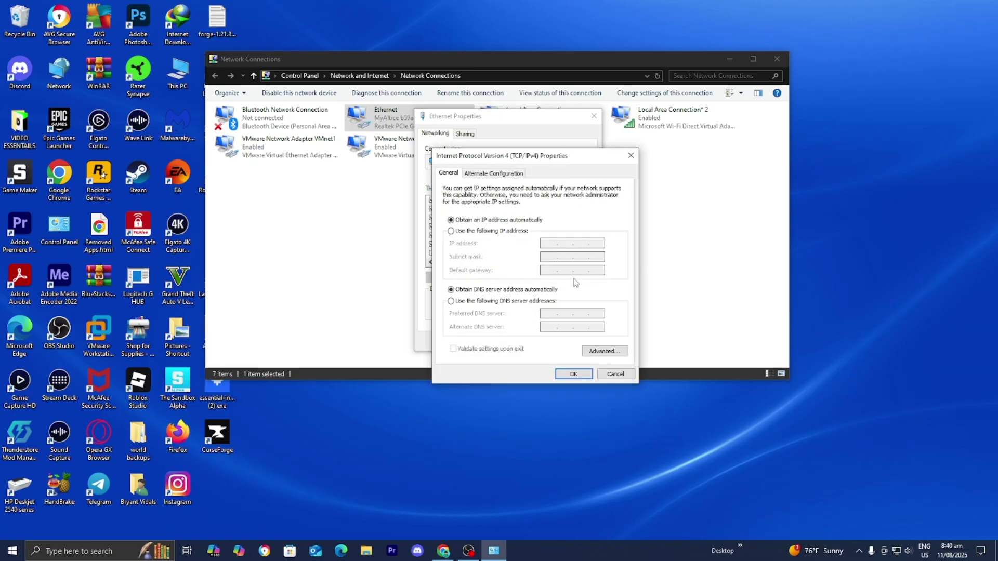
click(503, 301)
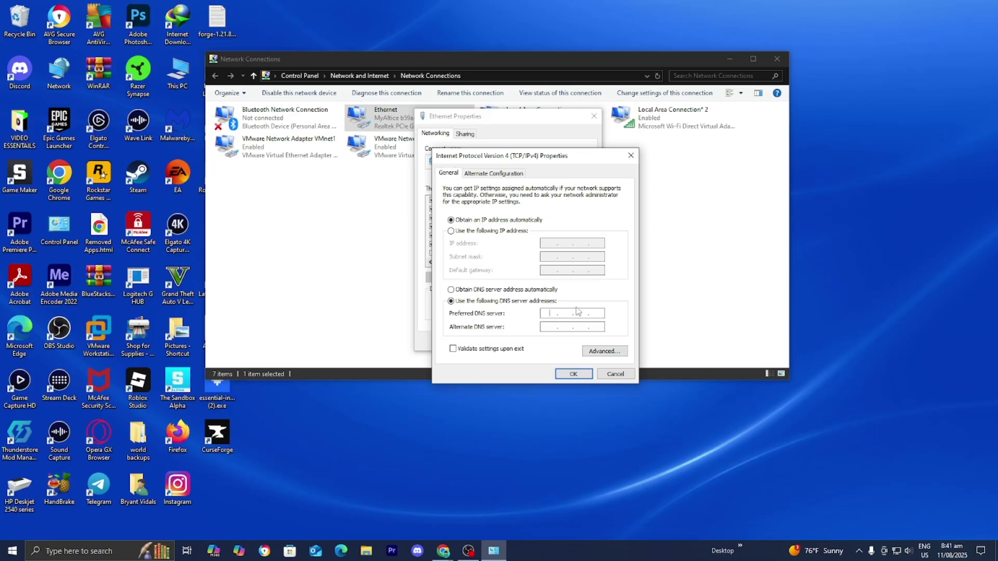
text(1)
click(546, 327)
text(1.0.0.1)
click(573, 374)
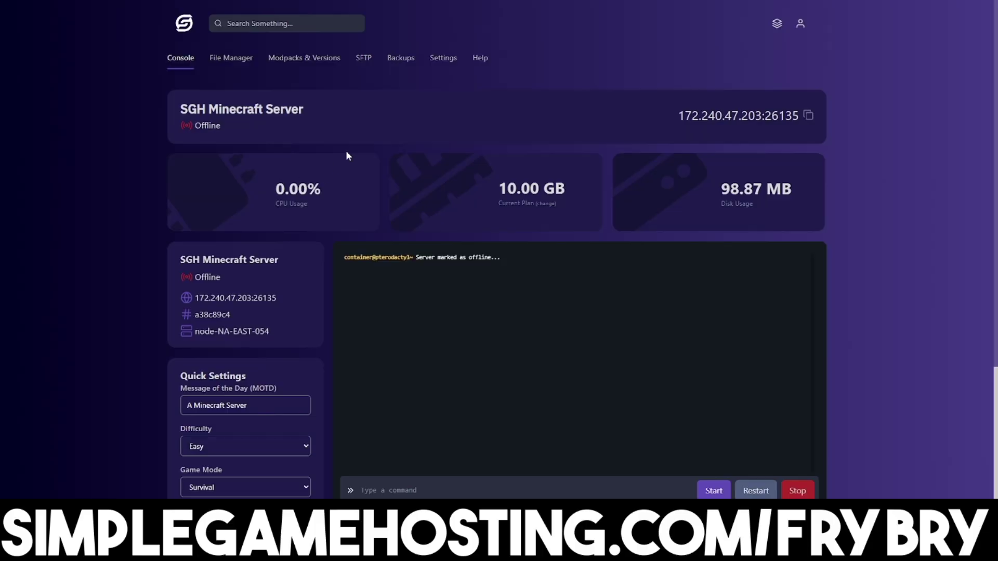
- Go to the Modpacks & Versions page and scroll down through the Modpack Installer list
click(326, 69)
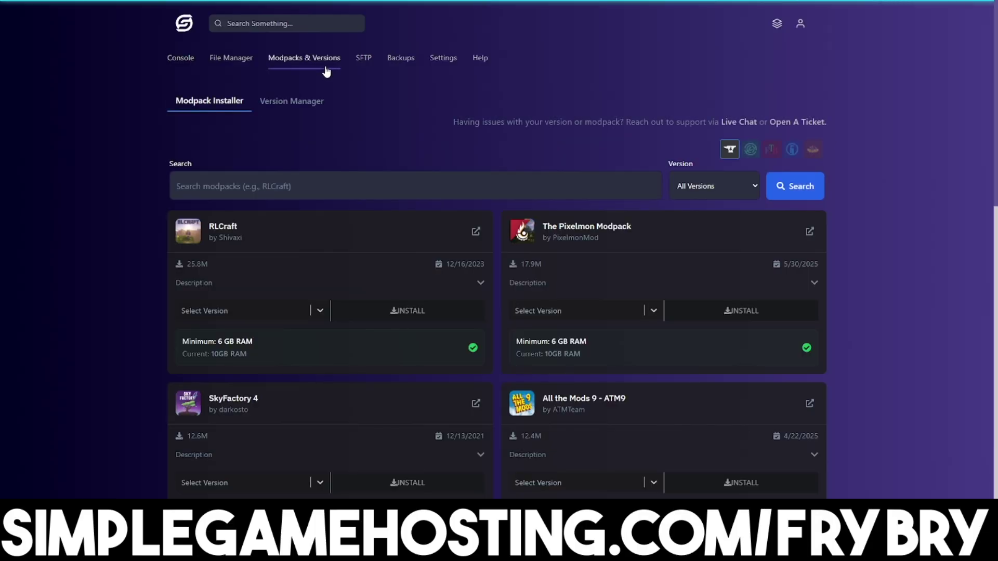
scroll(335, 83, down, 1)
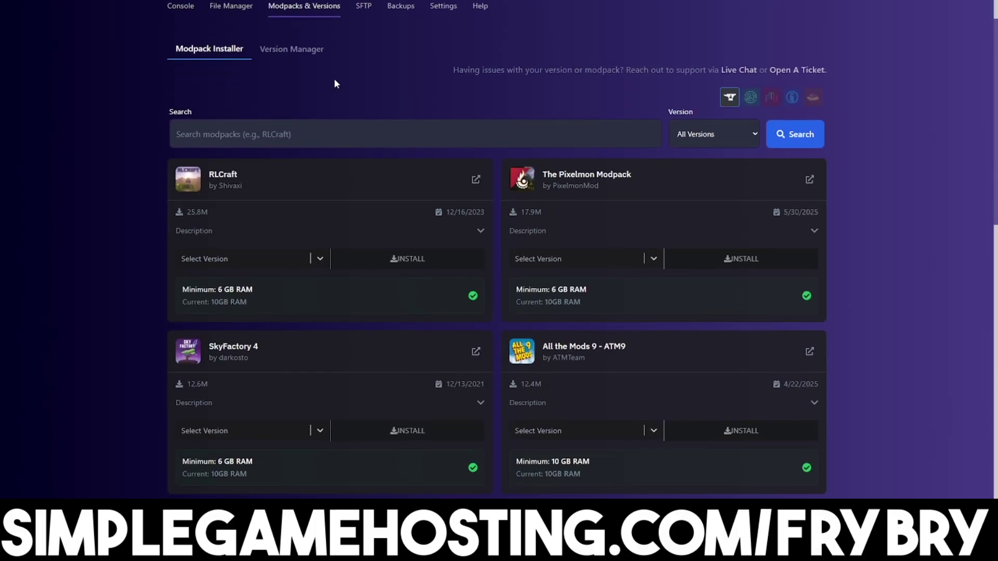
scroll(335, 84, down, 1)
scroll(335, 83, down, 4)
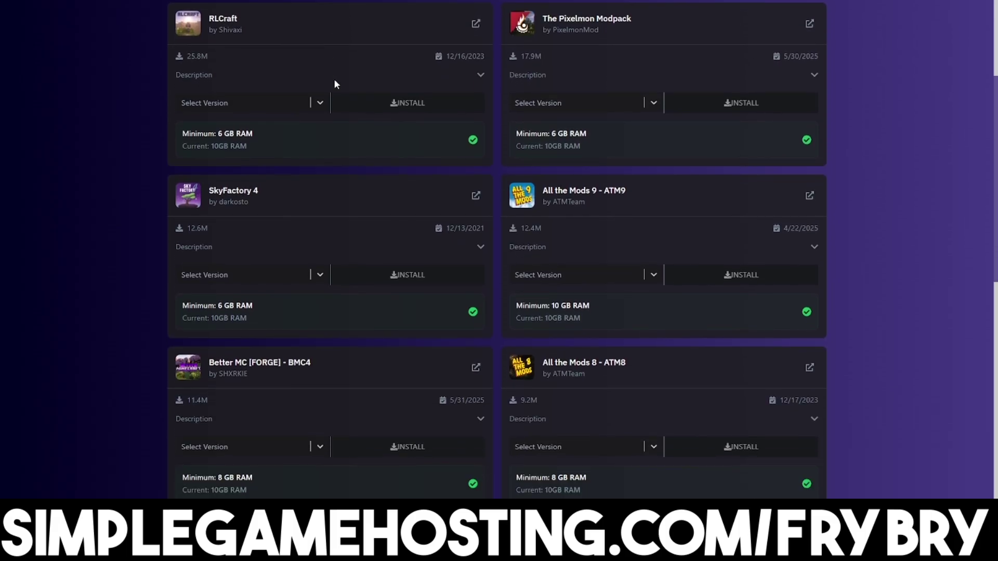
scroll(334, 81, down, 3)
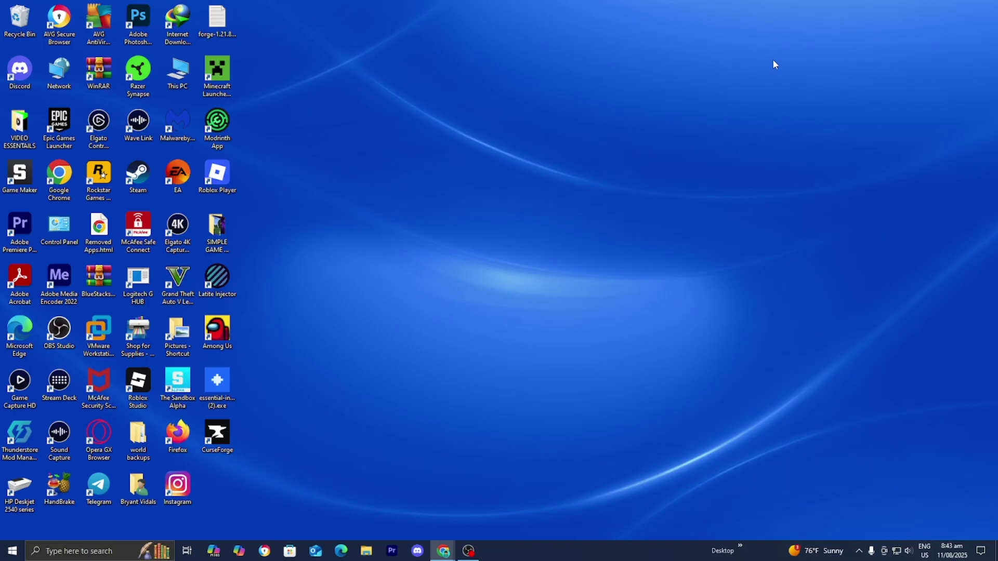
- Launch Control Panel by searching 'control' and go to Windows Defender Firewall
click(74, 547)
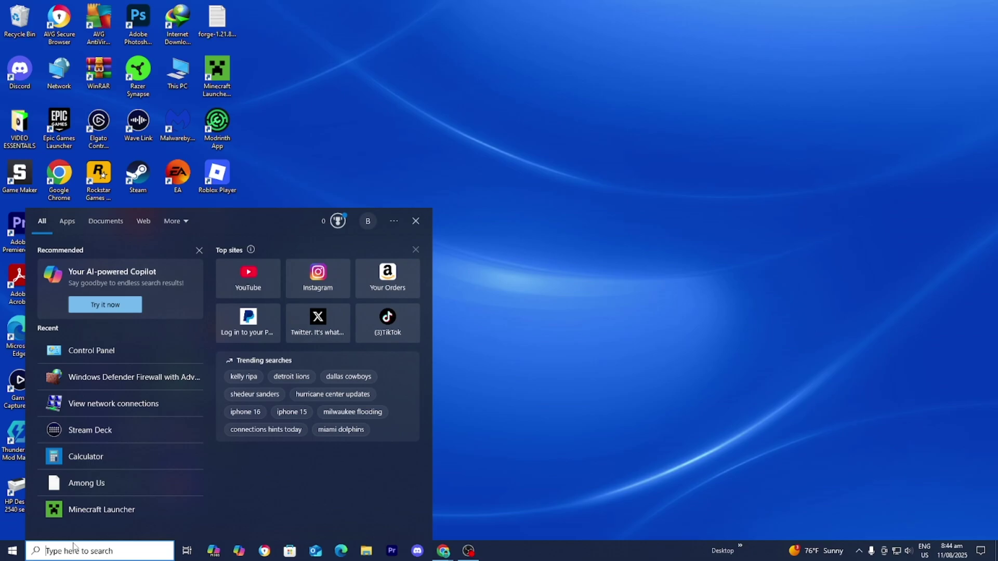
text(control)
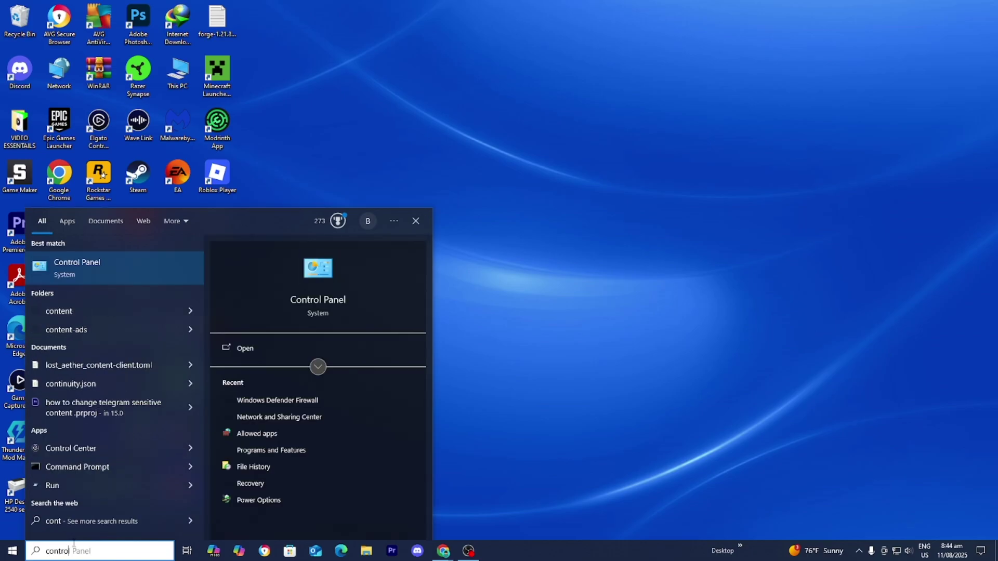
key(Return)
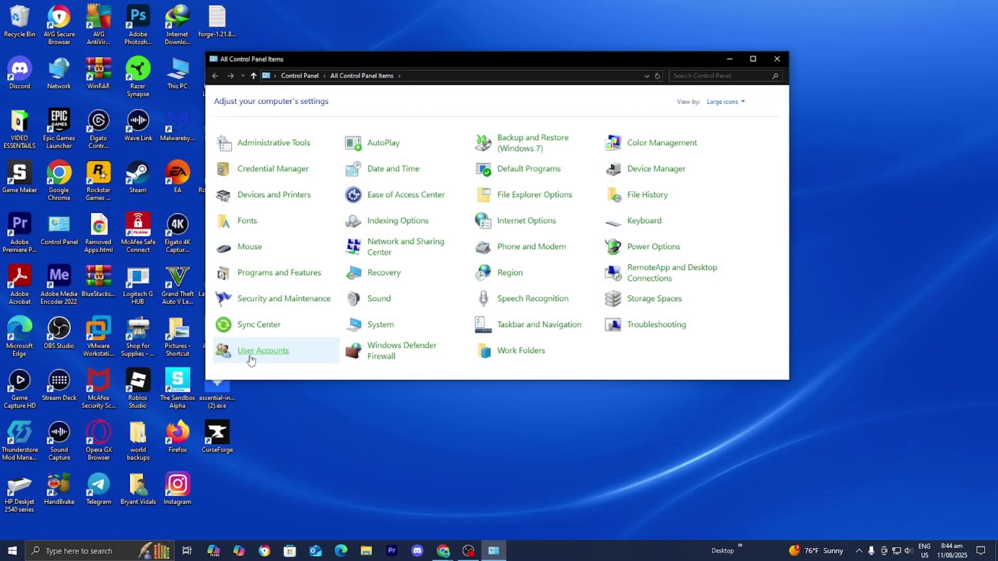
click(385, 360)
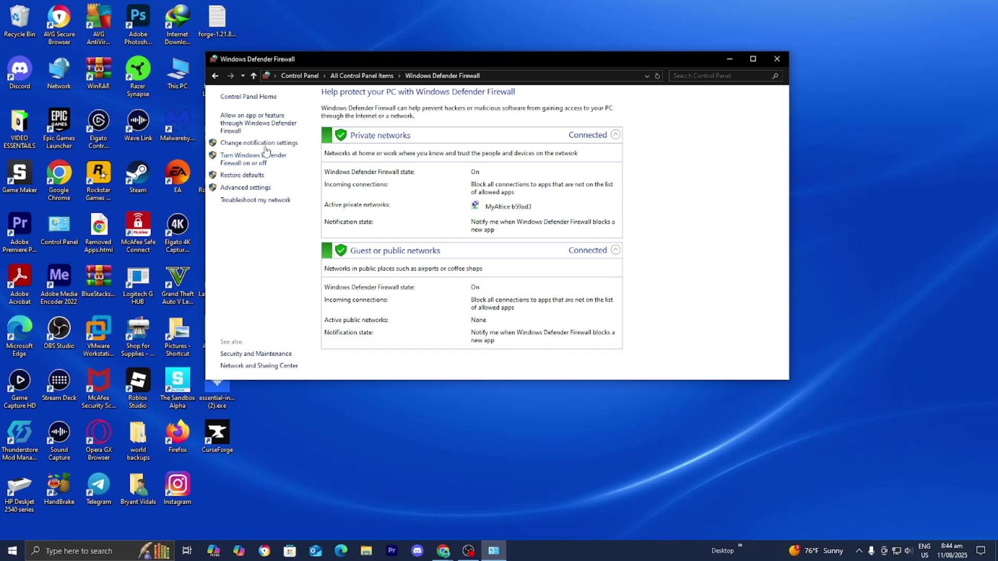
- Open the firewall's allowed apps, enable Change settings, and scroll to the Java and Minecraft entries
click(256, 130)
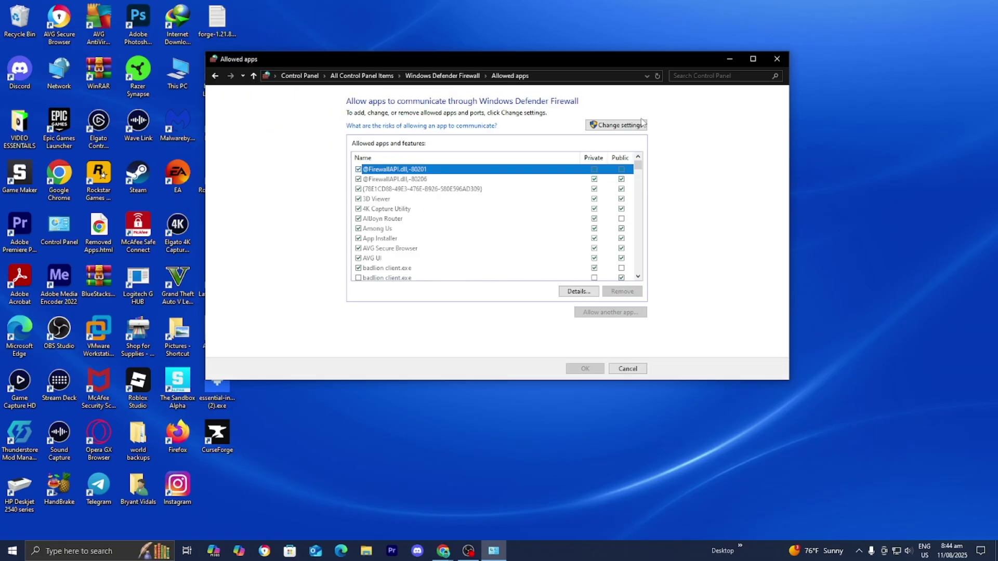
click(616, 125)
scroll(546, 211, down, 5)
scroll(536, 216, down, 15)
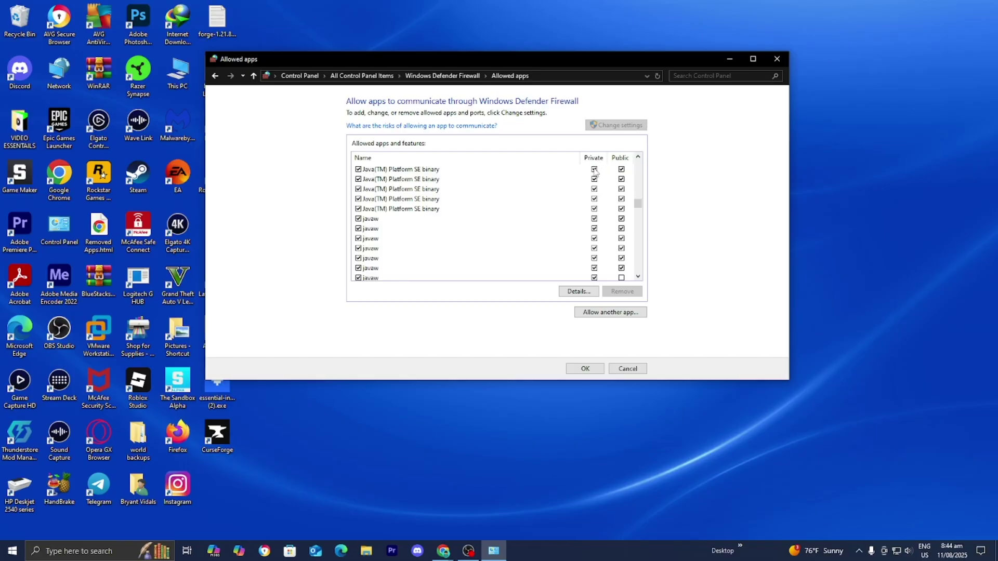
scroll(521, 234, down, 10)
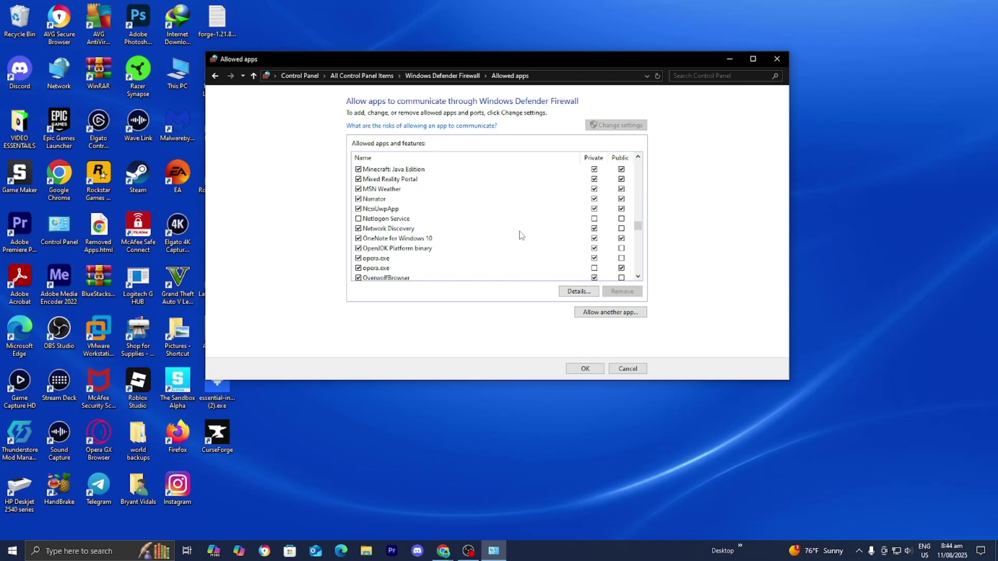
scroll(521, 235, down, 20)
scroll(517, 227, up, 17)
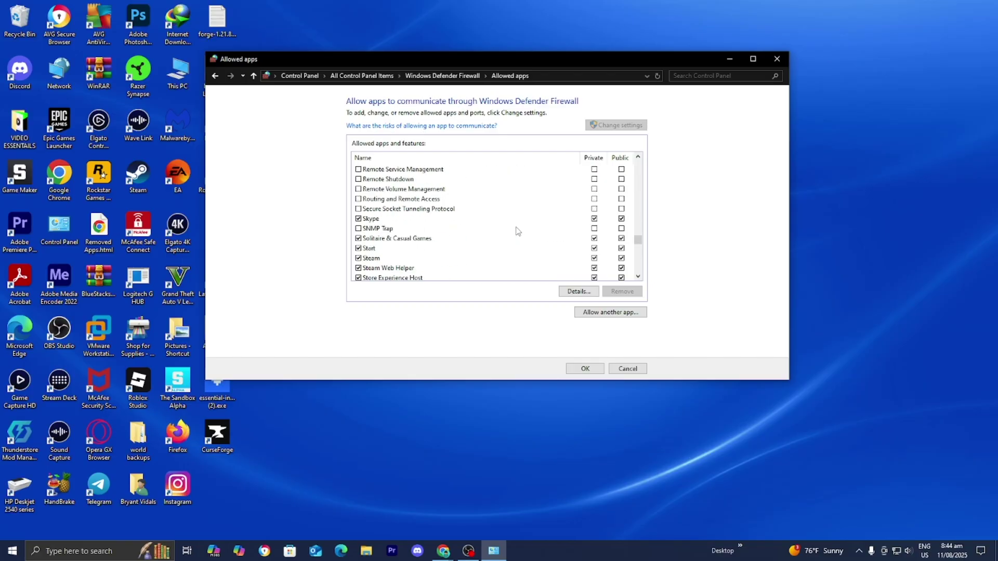
scroll(512, 229, up, 7)
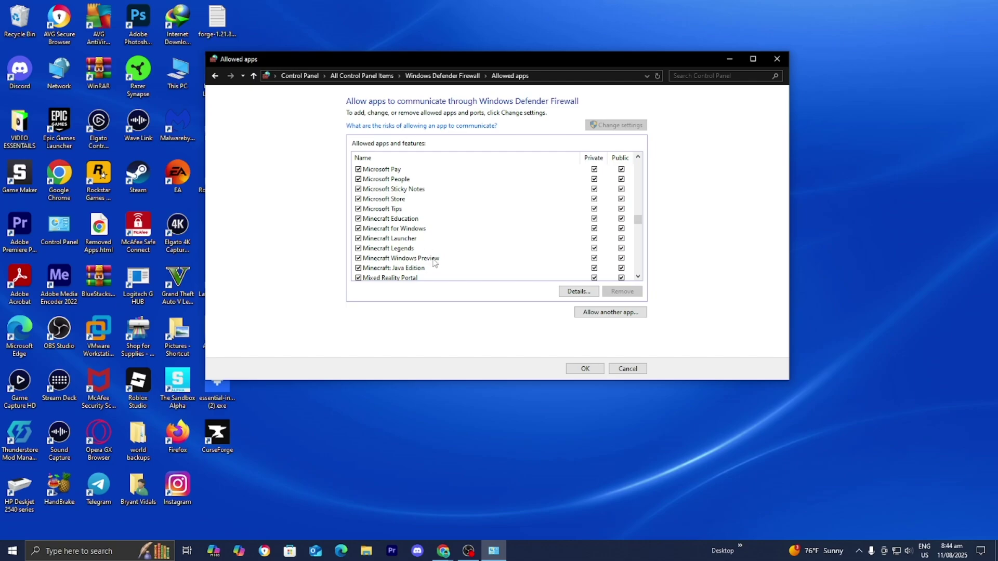
scroll(443, 263, down, 1)
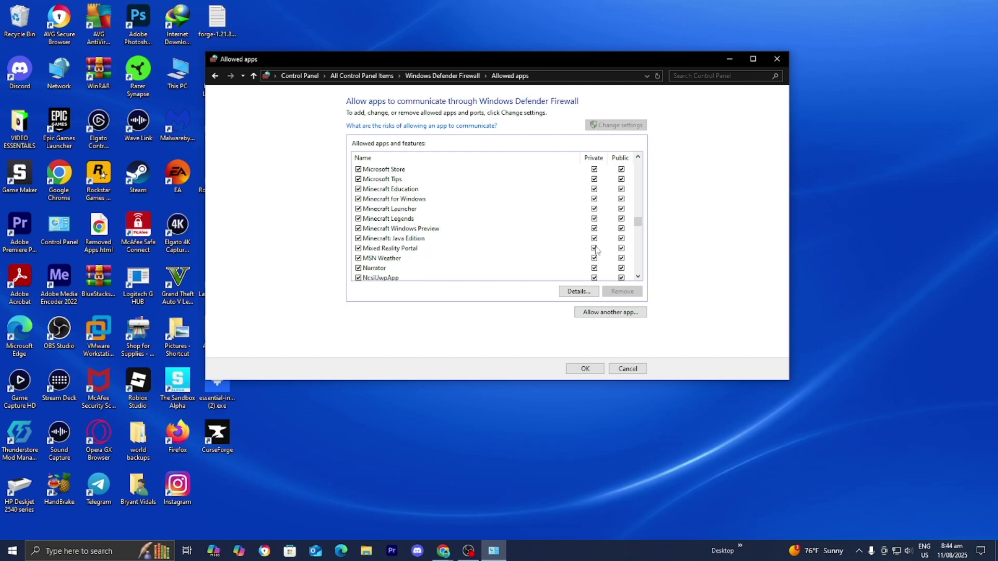